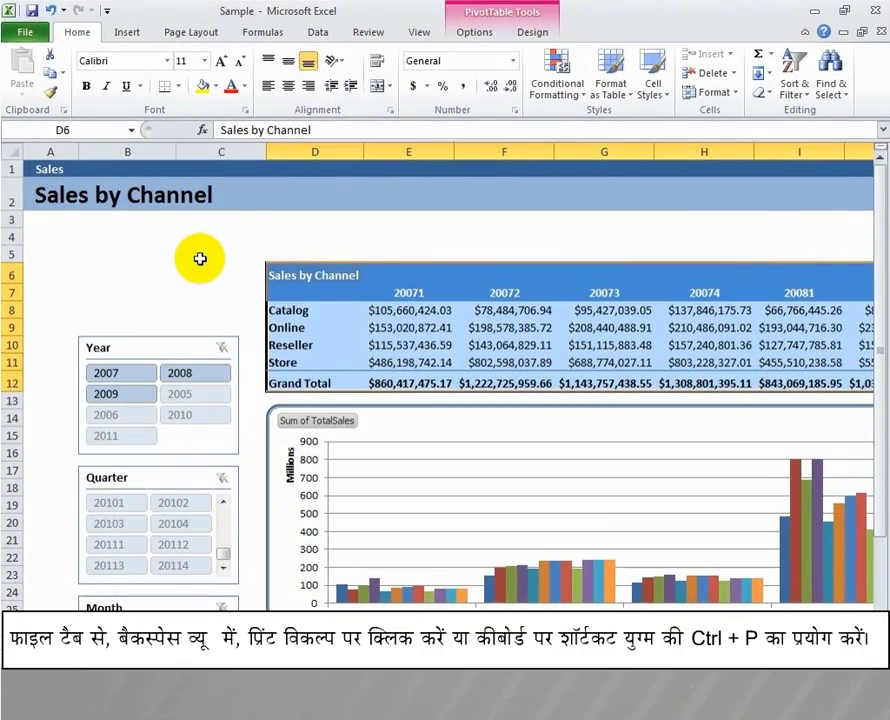
Step: Open the Print page for the Sales by Channel sheet via File > Print, then again with Ctrl+P
left_click(14, 34)
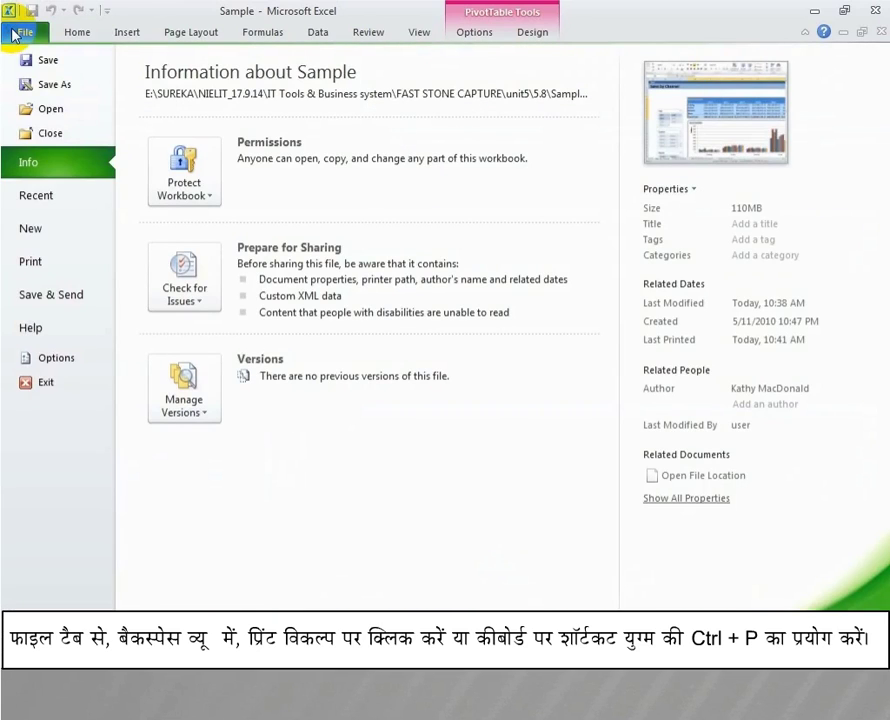
left_click(30, 262)
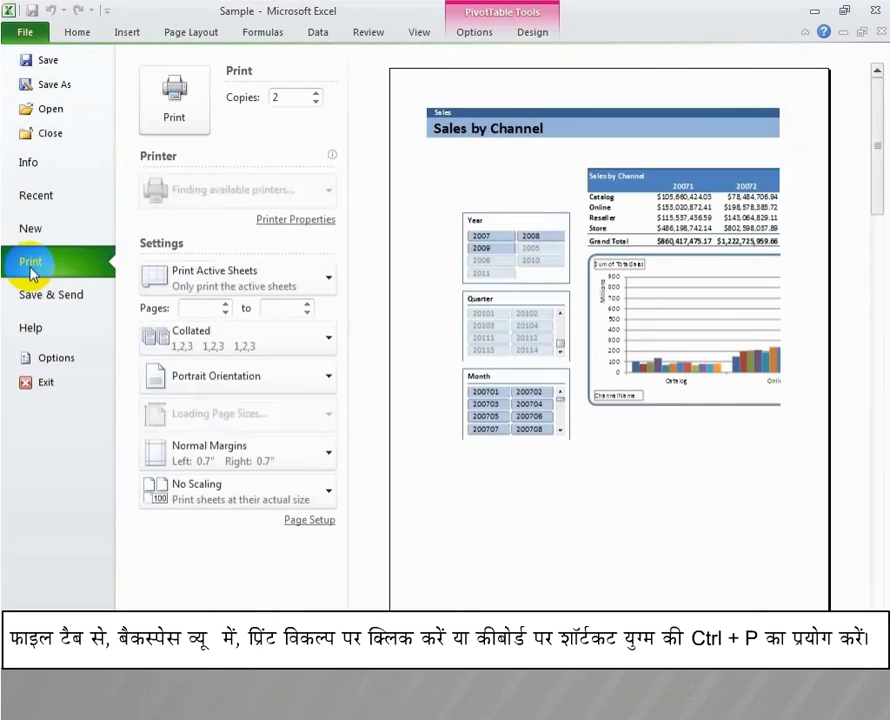
left_click(78, 33)
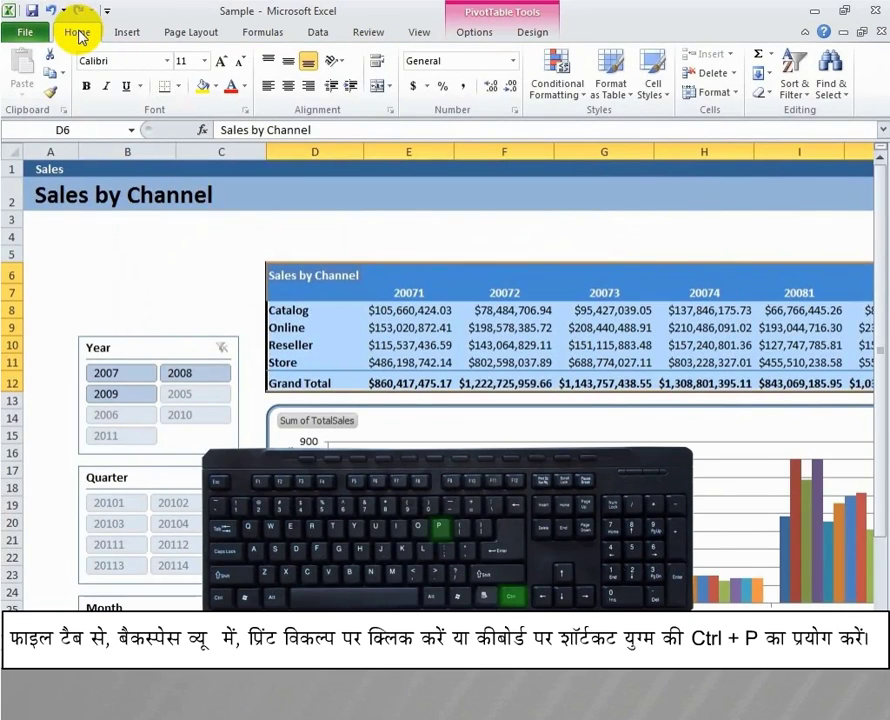
key("ctrl+p")
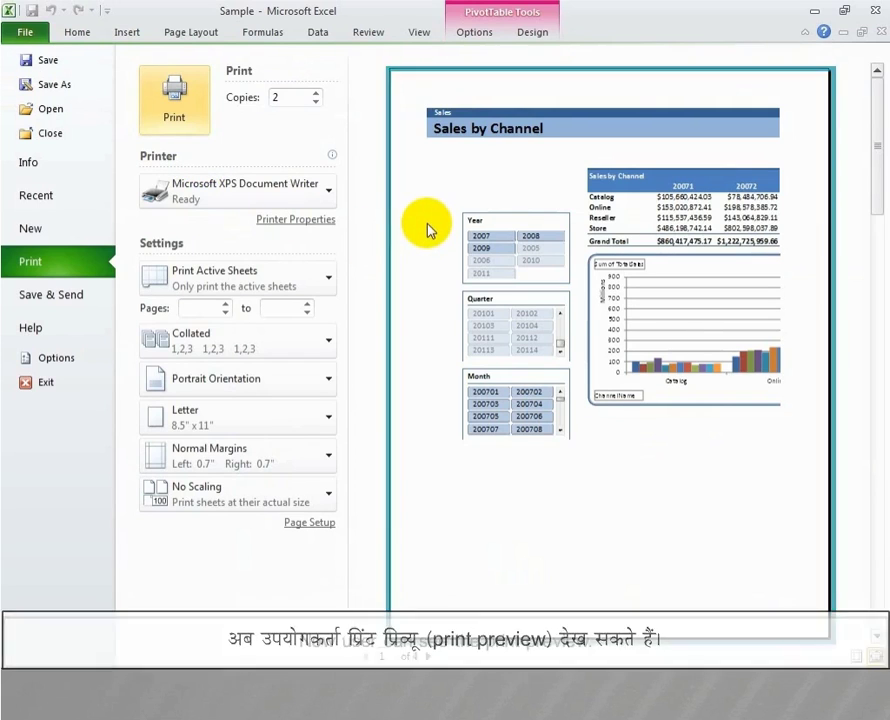
left_click(431, 656)
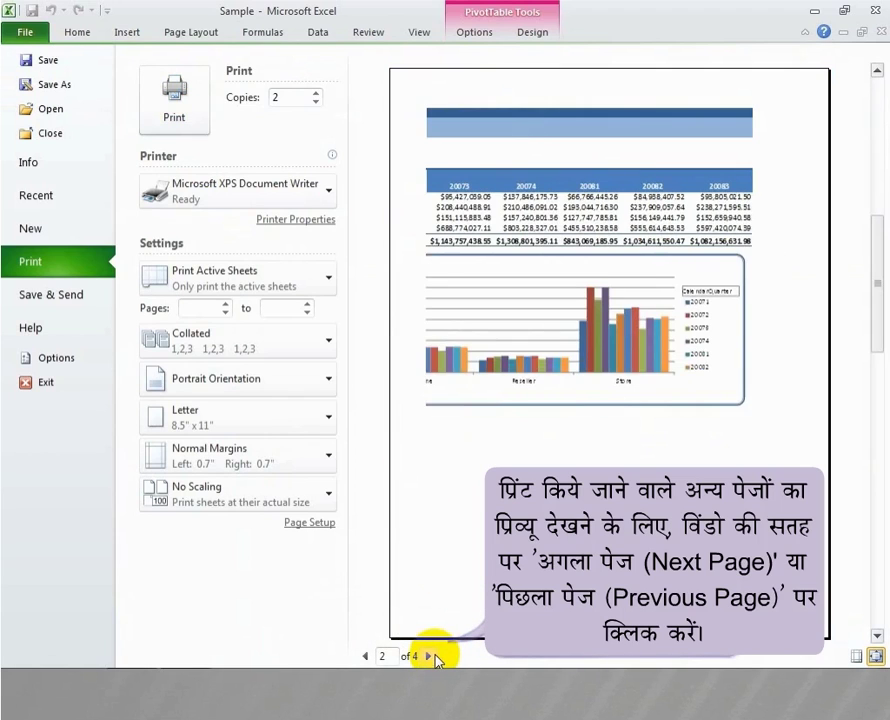
left_click(431, 656)
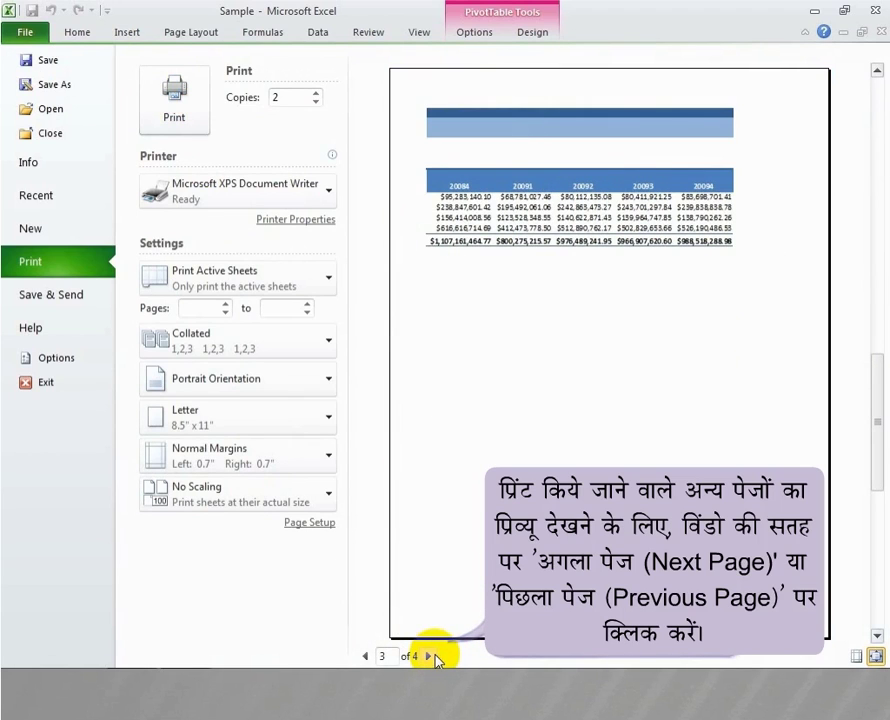
left_click(431, 657)
left_click(366, 656)
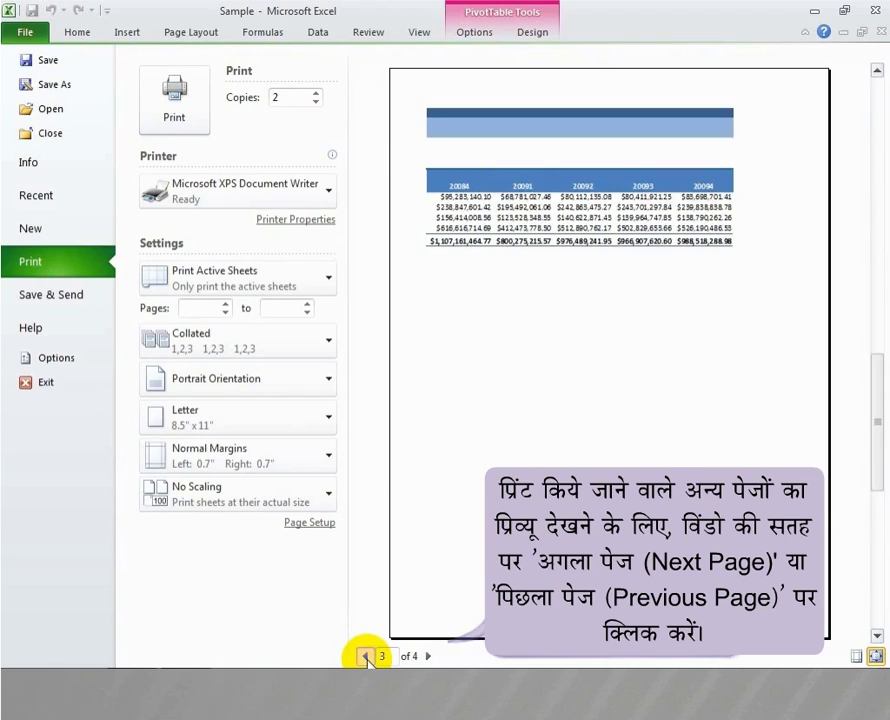
left_click(366, 656)
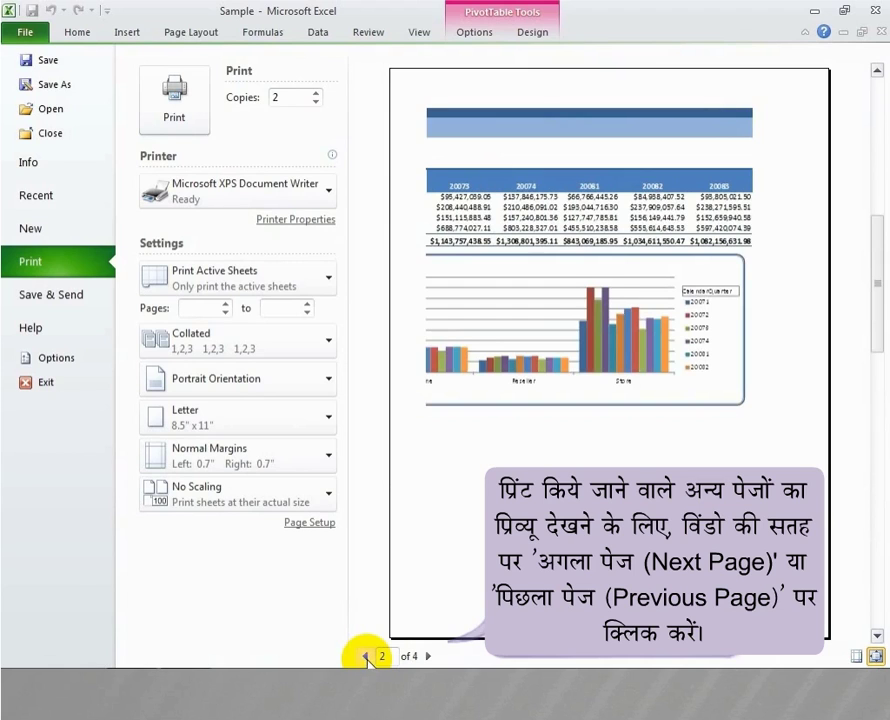
left_click(366, 656)
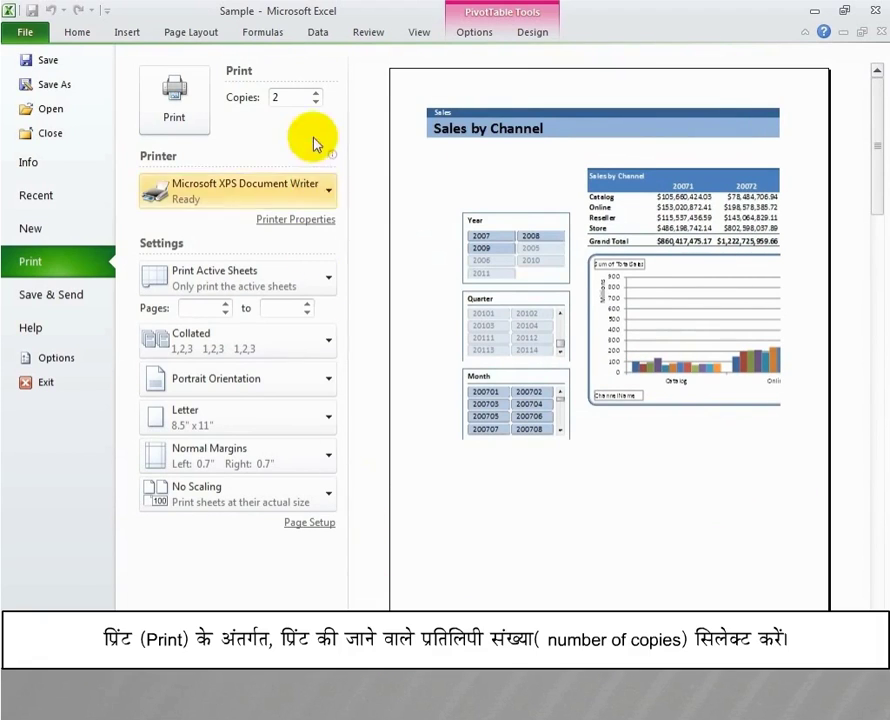
Step: Set the print to 1 copy and keep Microsoft XPS Document Writer as the printer
left_click(315, 93)
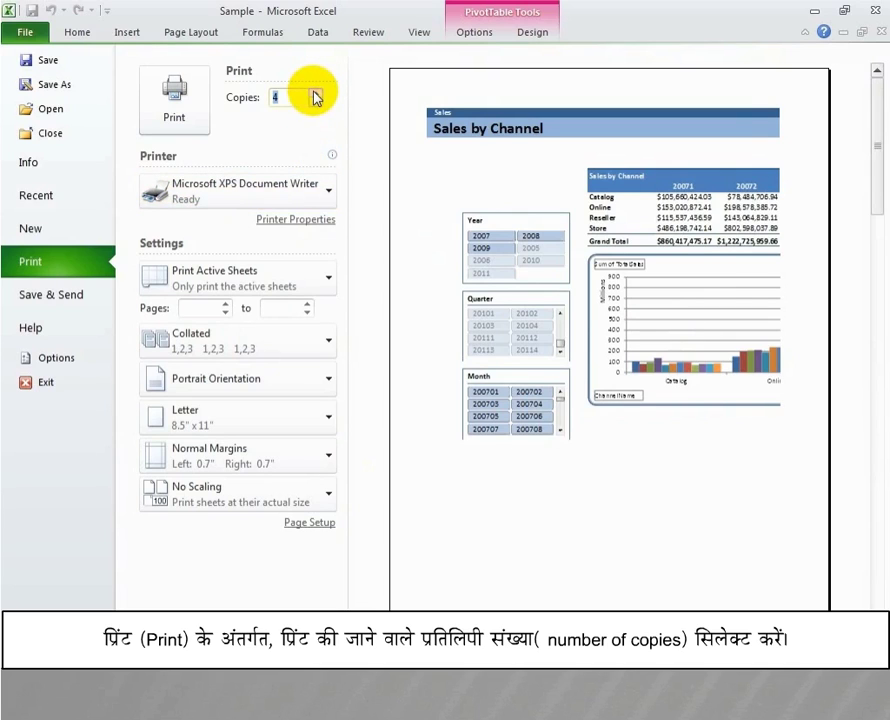
left_click(315, 94)
left_click(316, 104)
left_click(316, 104)
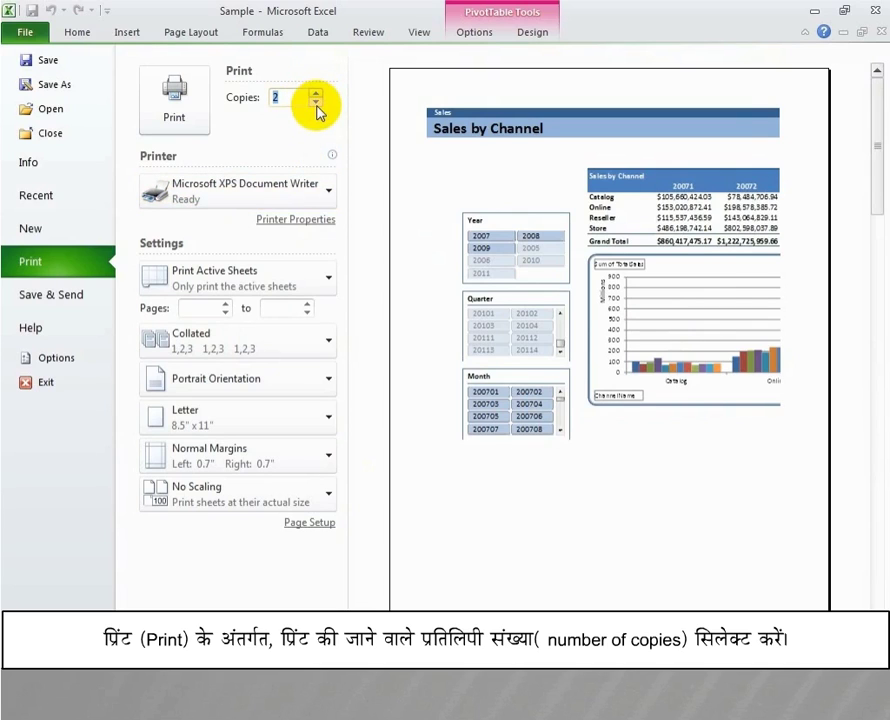
left_click(316, 104)
left_click(324, 196)
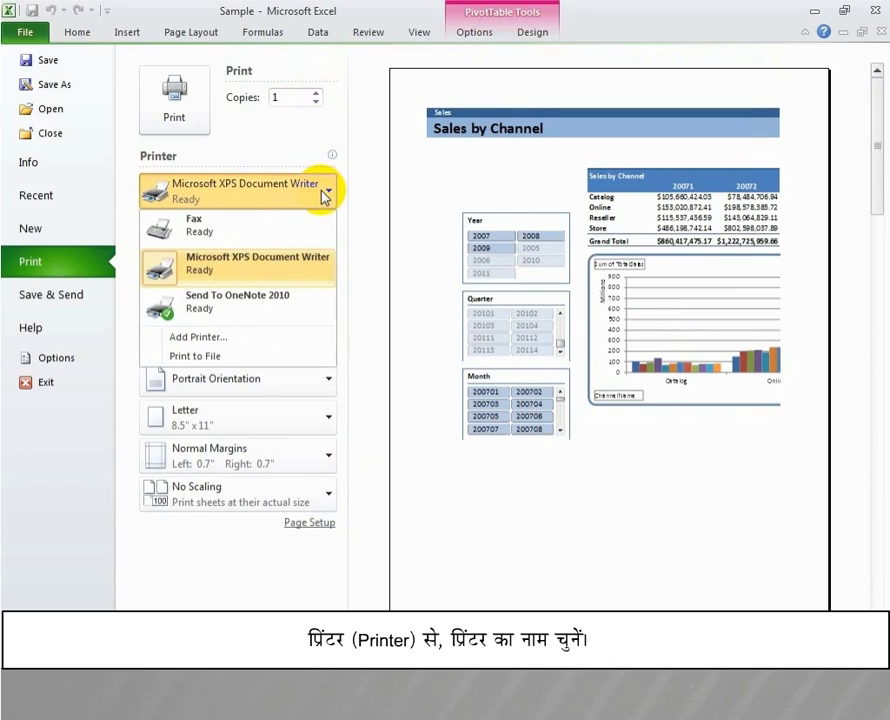
left_click(318, 276)
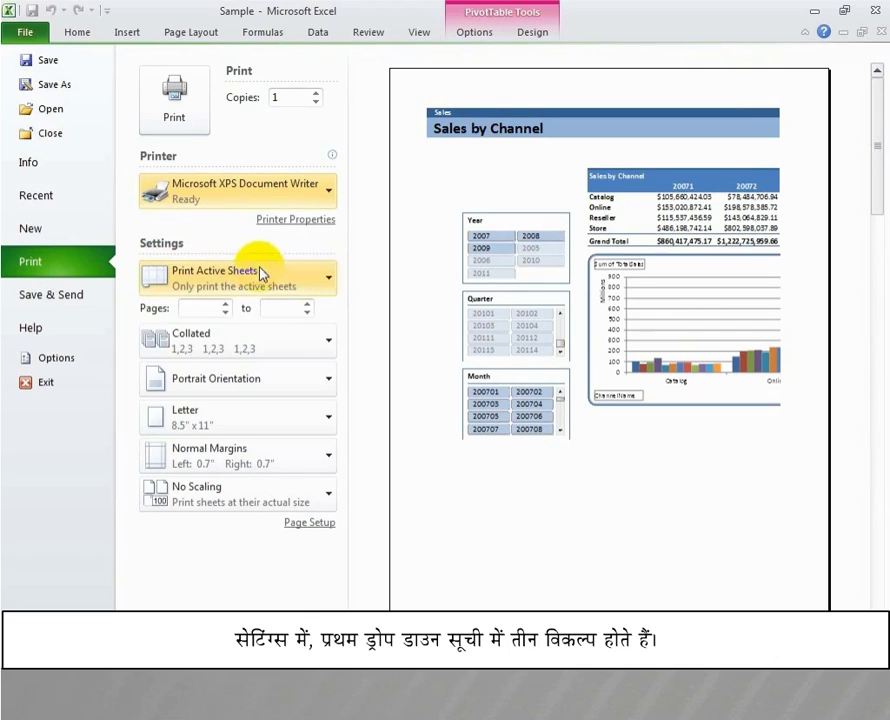
Step: Change the print-what setting to Print Selection so only the Sales by Channel table prints
left_click(298, 283)
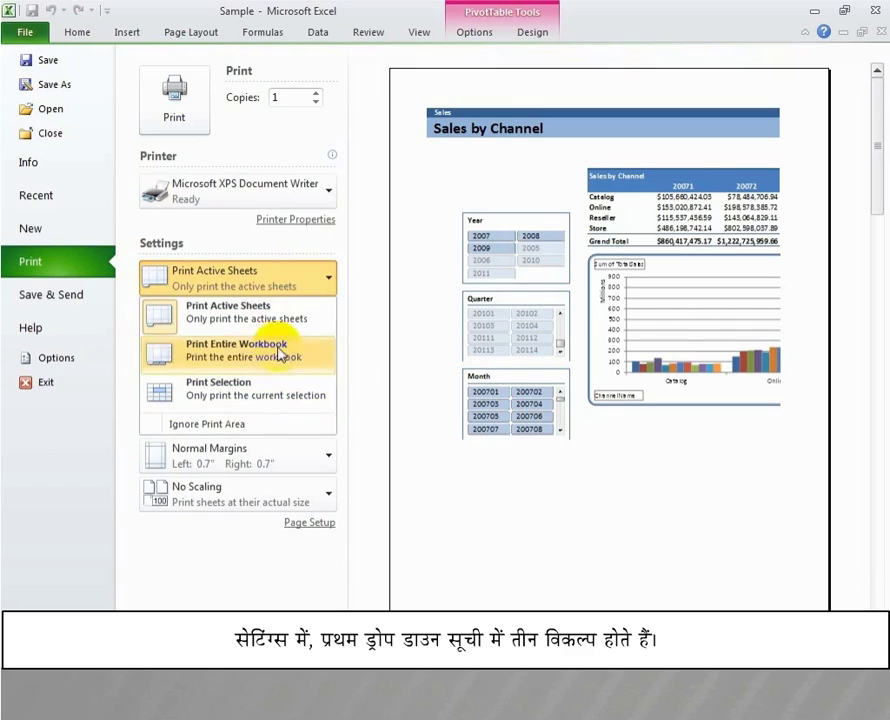
left_click(257, 320)
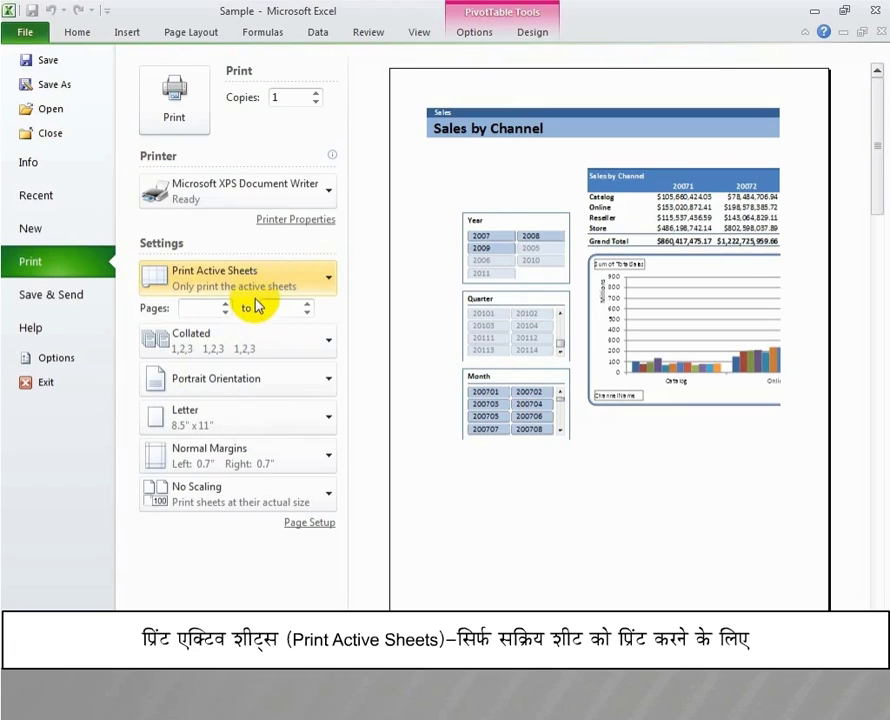
left_click(258, 279)
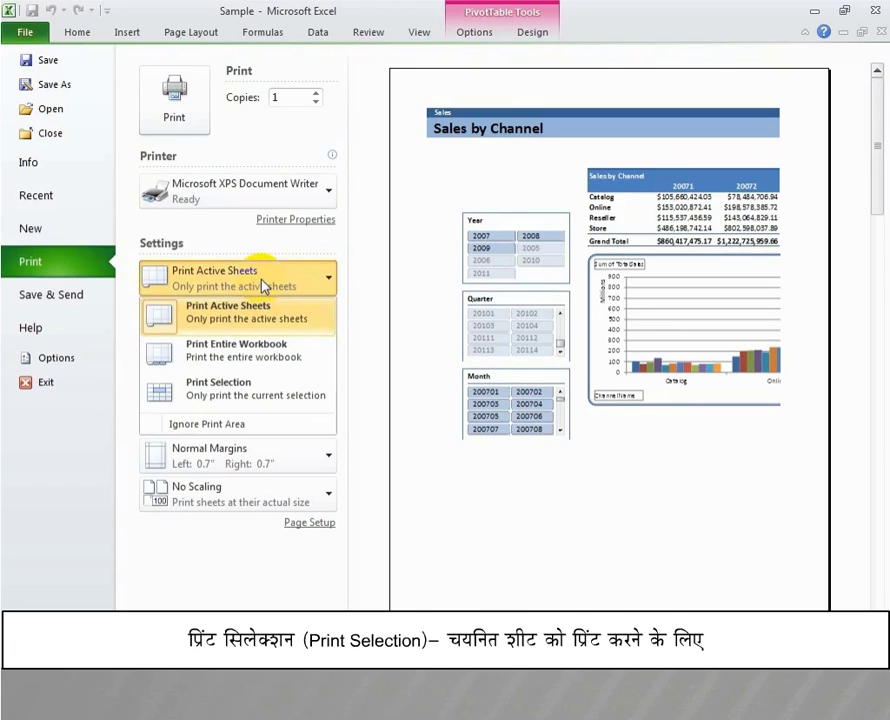
left_click(264, 352)
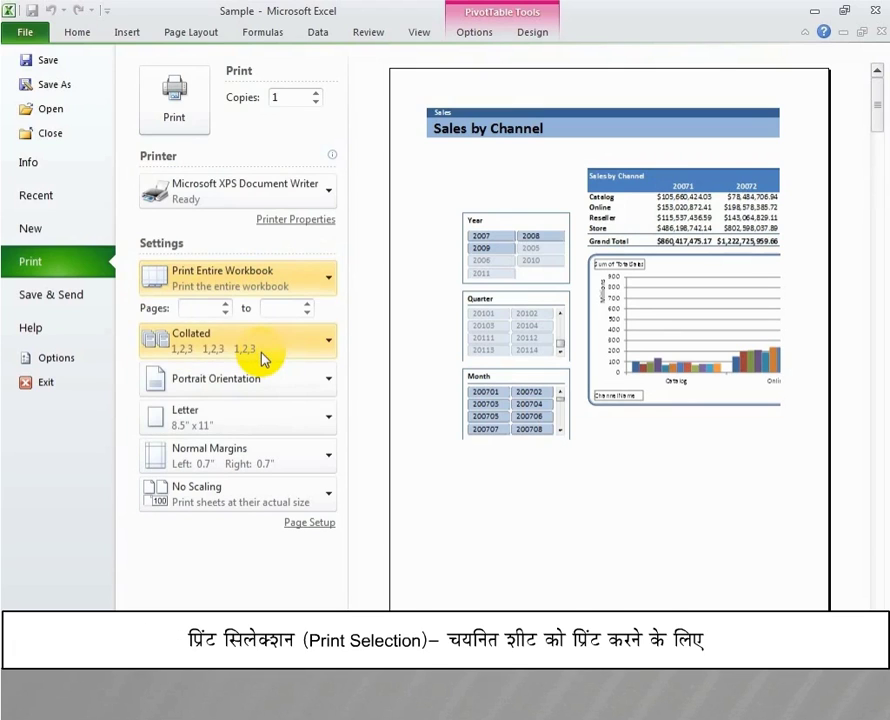
left_click(263, 276)
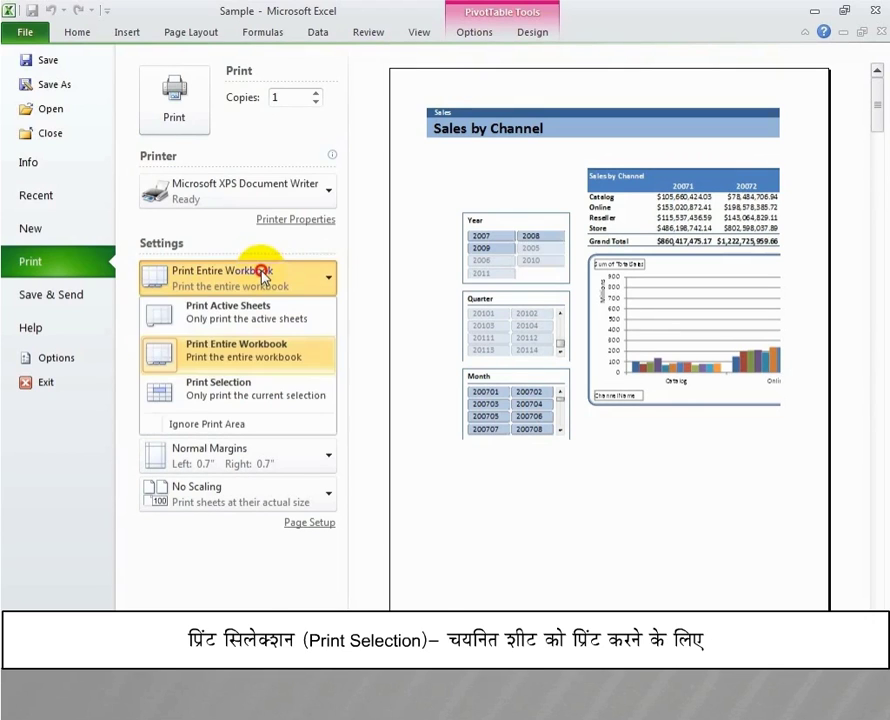
left_click(270, 400)
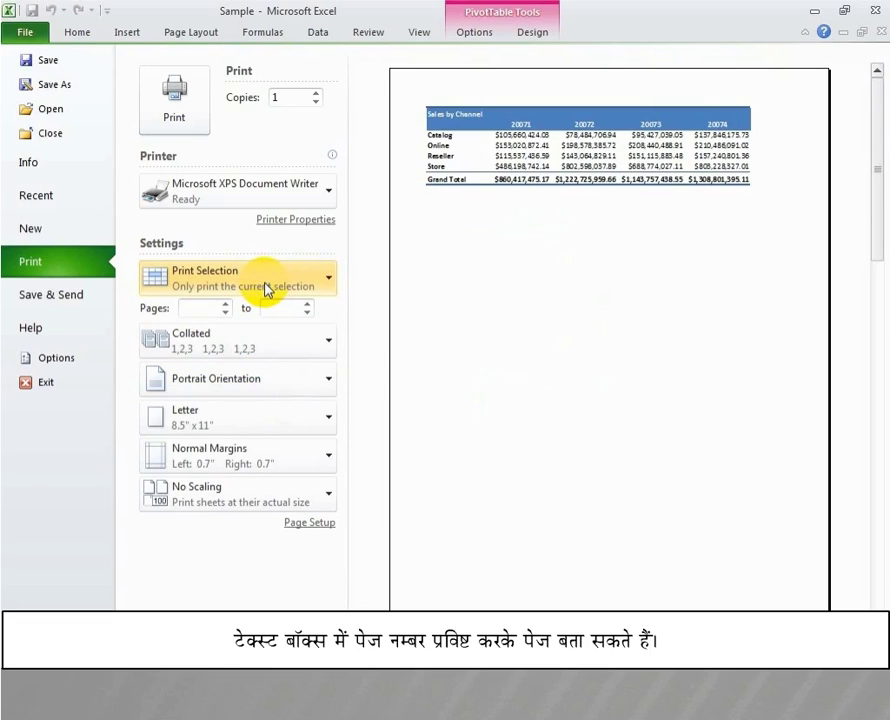
Step: Set the page range from 1 to 2 and switch collation to Uncollated
left_click(226, 304)
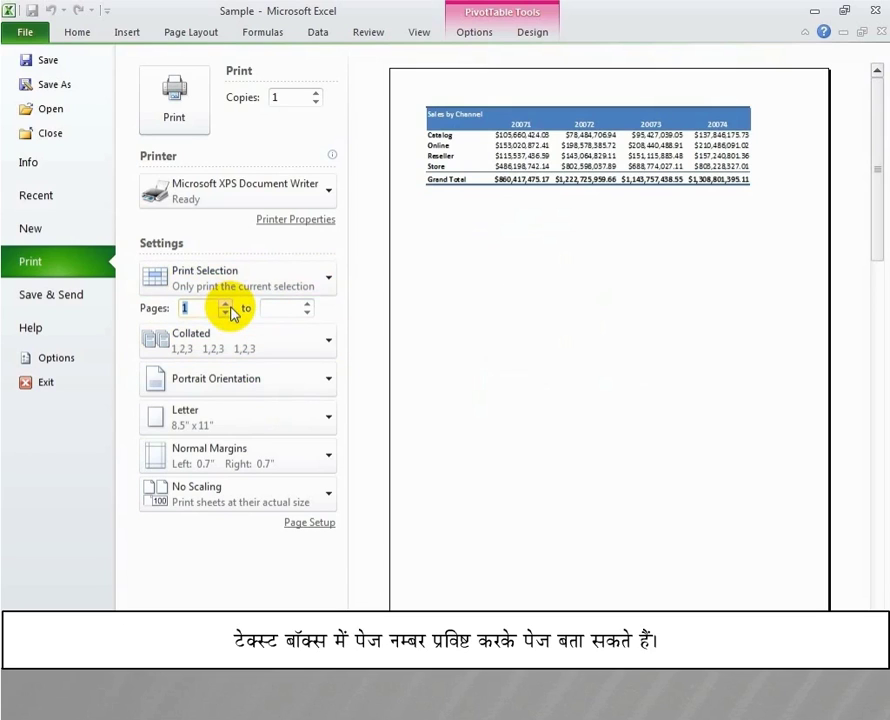
left_click(307, 312)
left_click(307, 306)
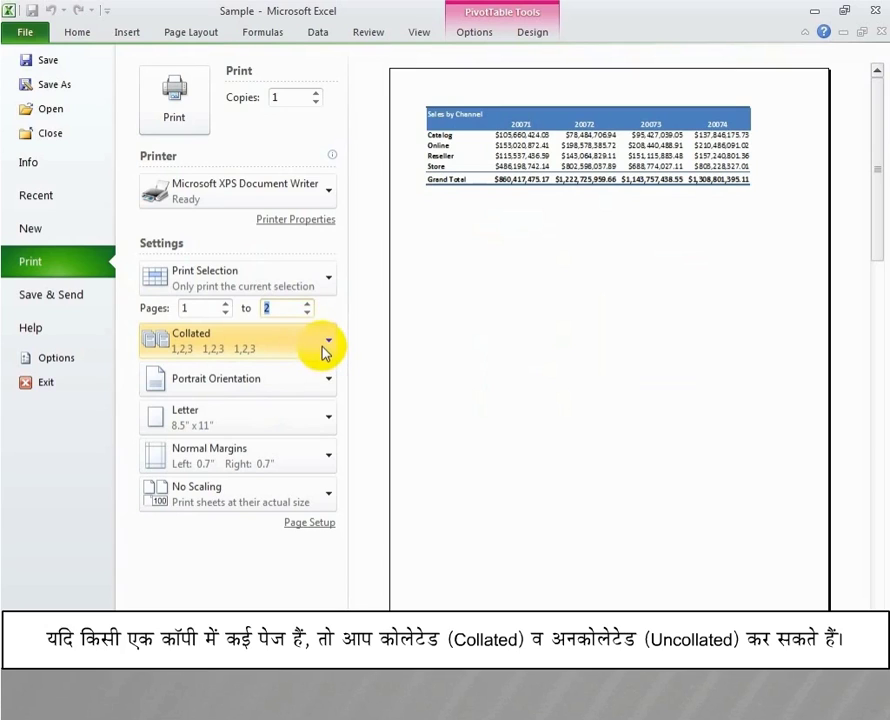
left_click(324, 352)
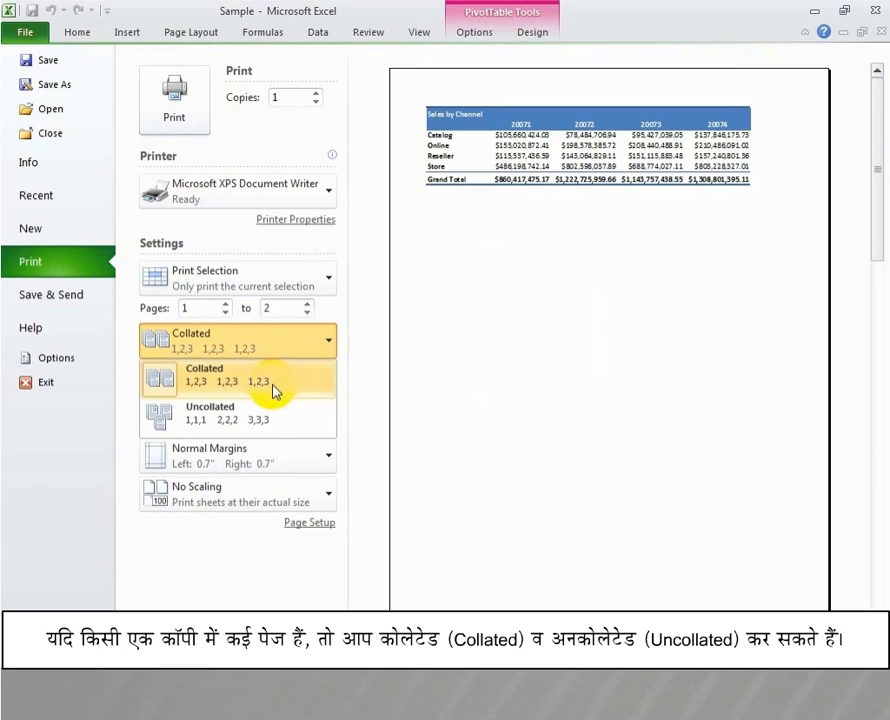
left_click(262, 420)
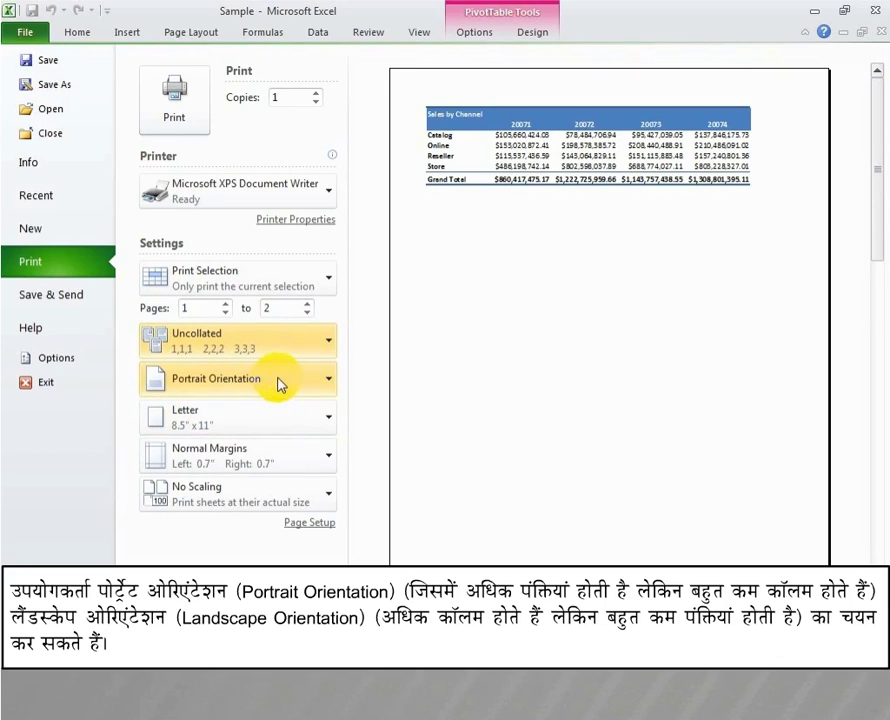
left_click(279, 386)
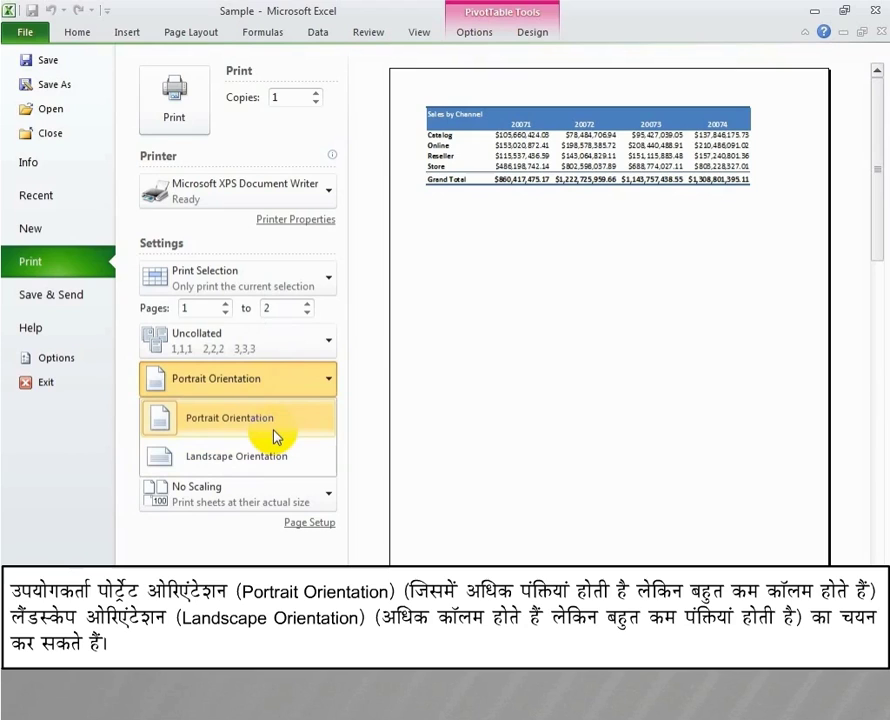
left_click(277, 437)
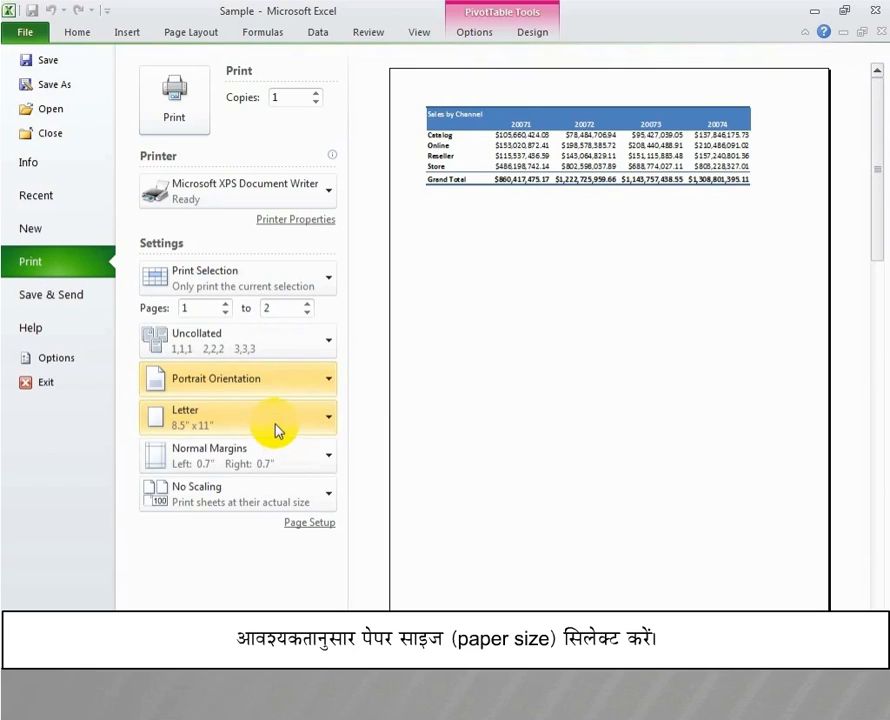
Step: Choose Executive 7.25" x 10.5" paper size and Wide Margins for the printout
left_click(280, 424)
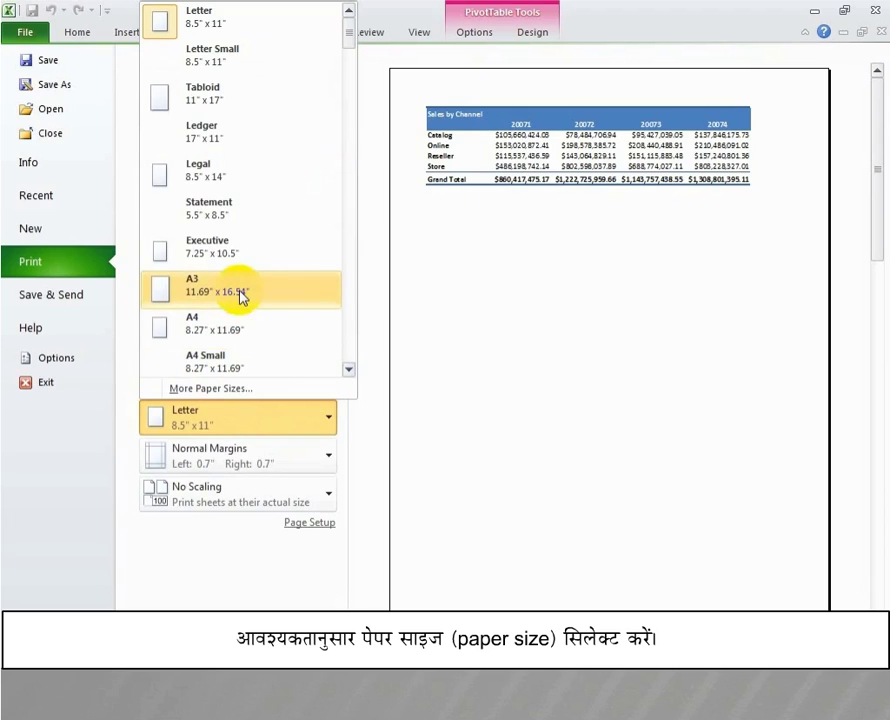
left_click(242, 258)
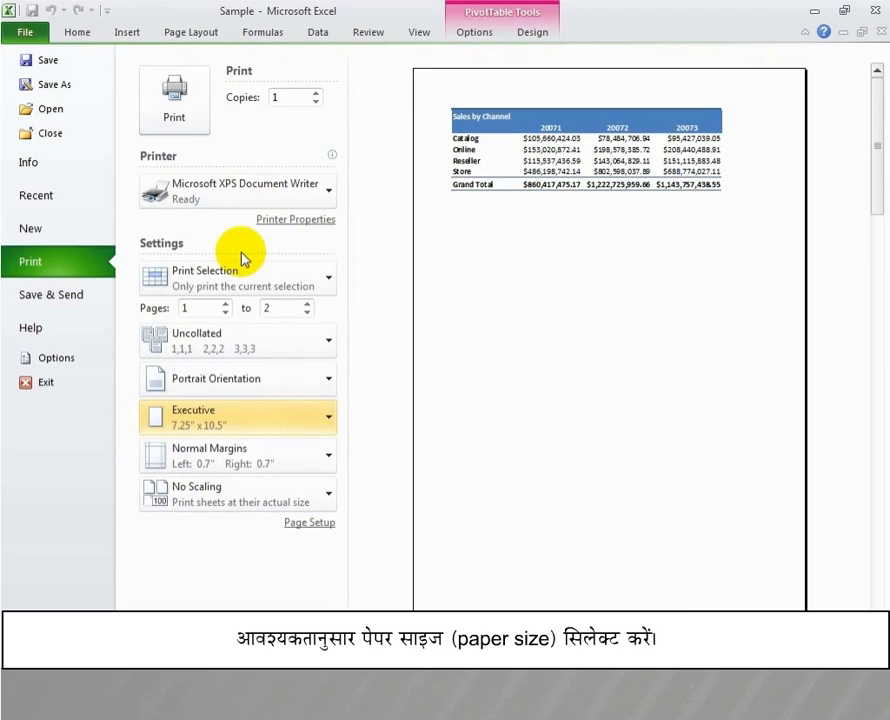
left_click(250, 468)
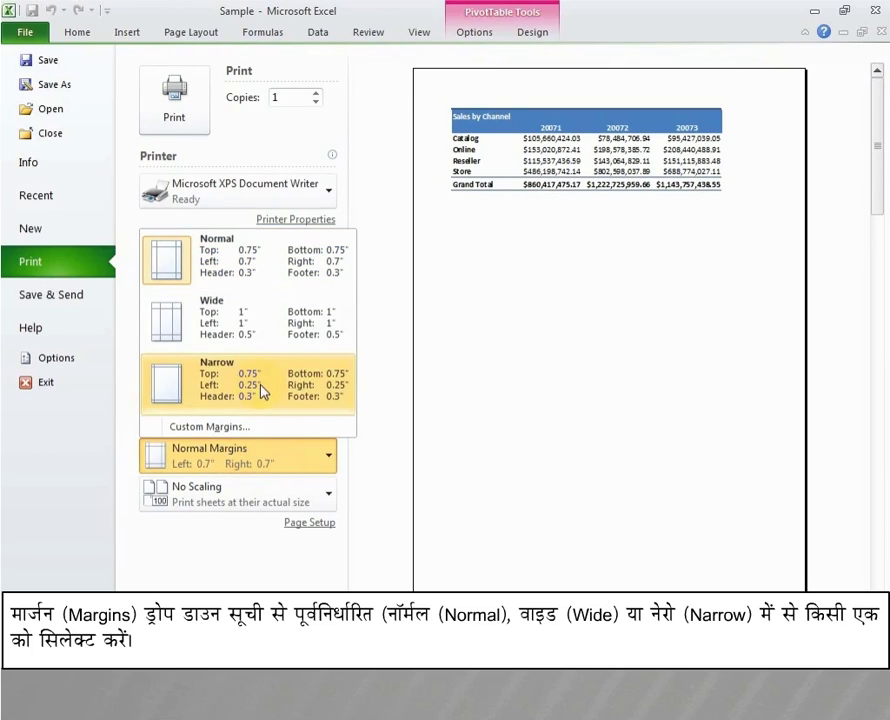
left_click(254, 341)
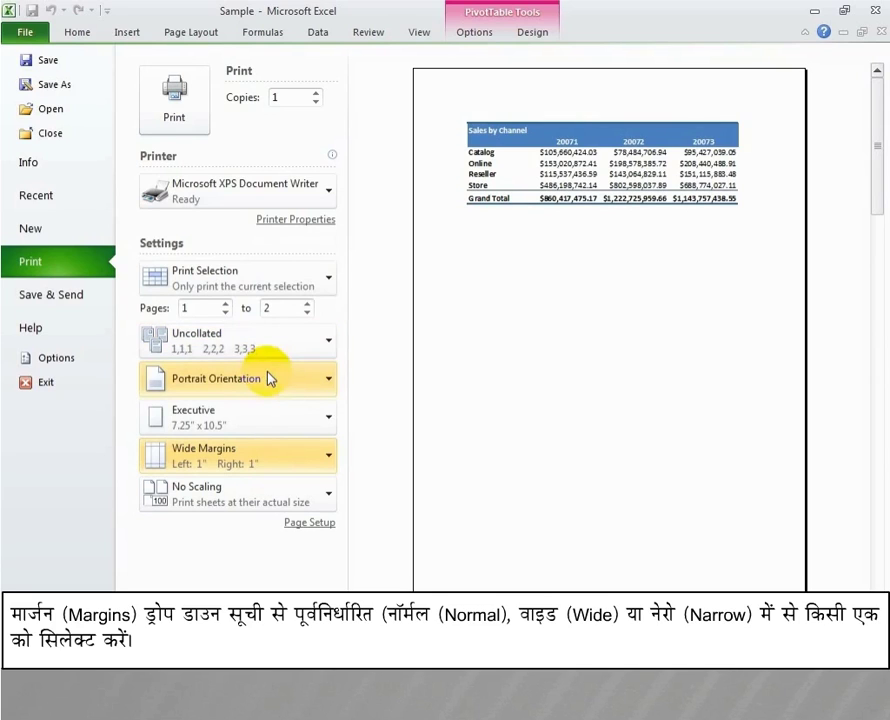
Step: Set the Scaling option to Fit Sheet on One Page
left_click(265, 508)
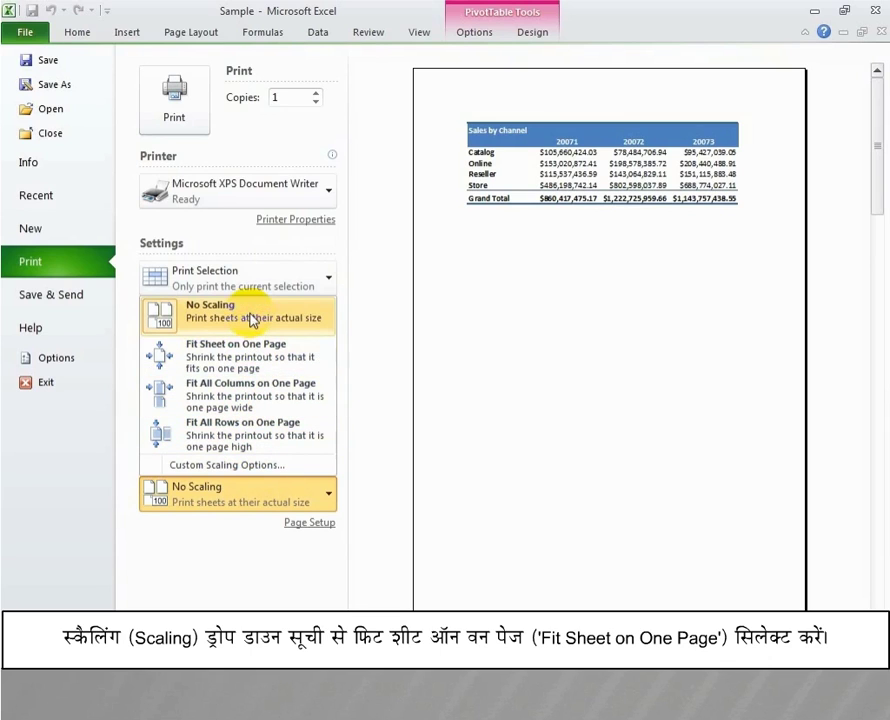
left_click(251, 362)
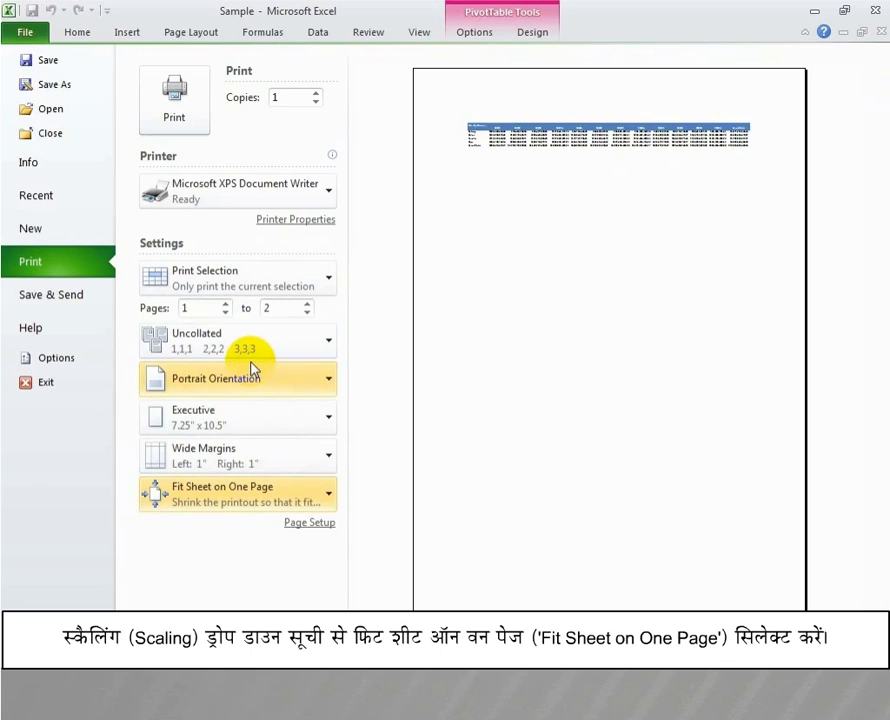
left_click(250, 501)
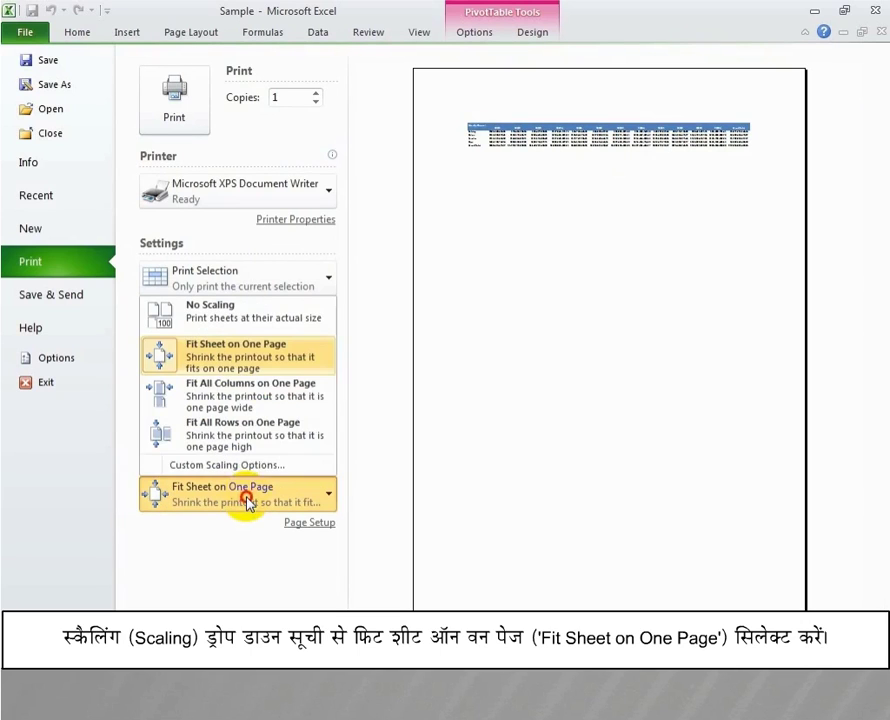
left_click(249, 318)
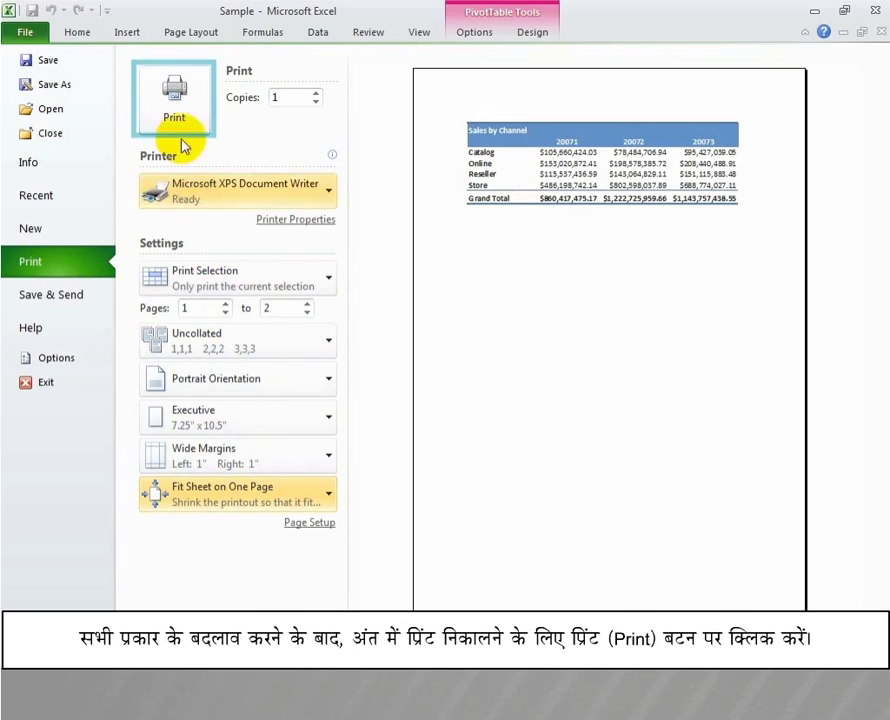
Step: Print the selection to Microsoft XPS Document Writer with the configured settings
left_click(175, 105)
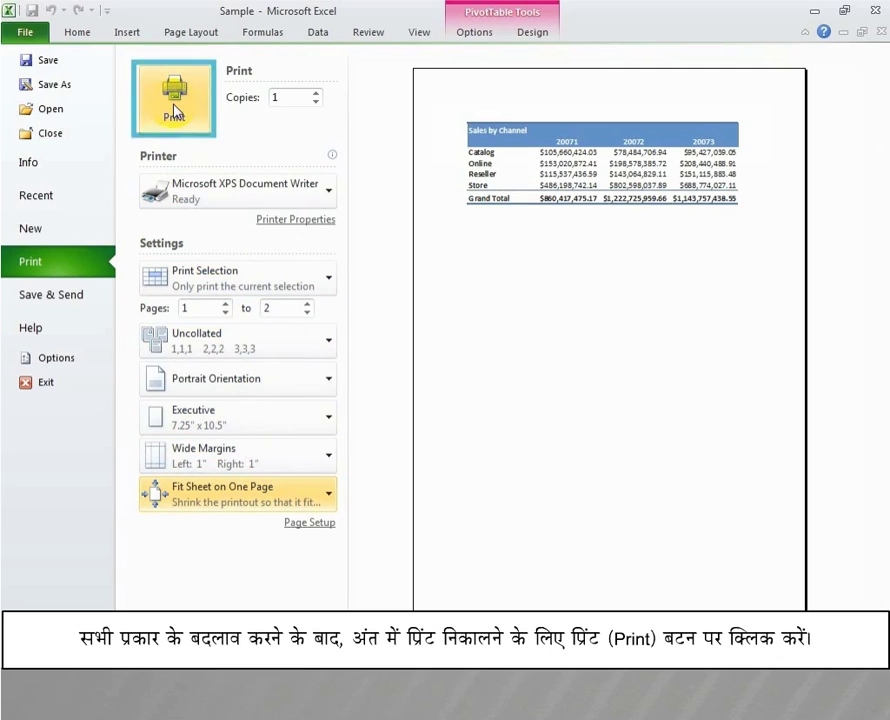
left_click(175, 108)
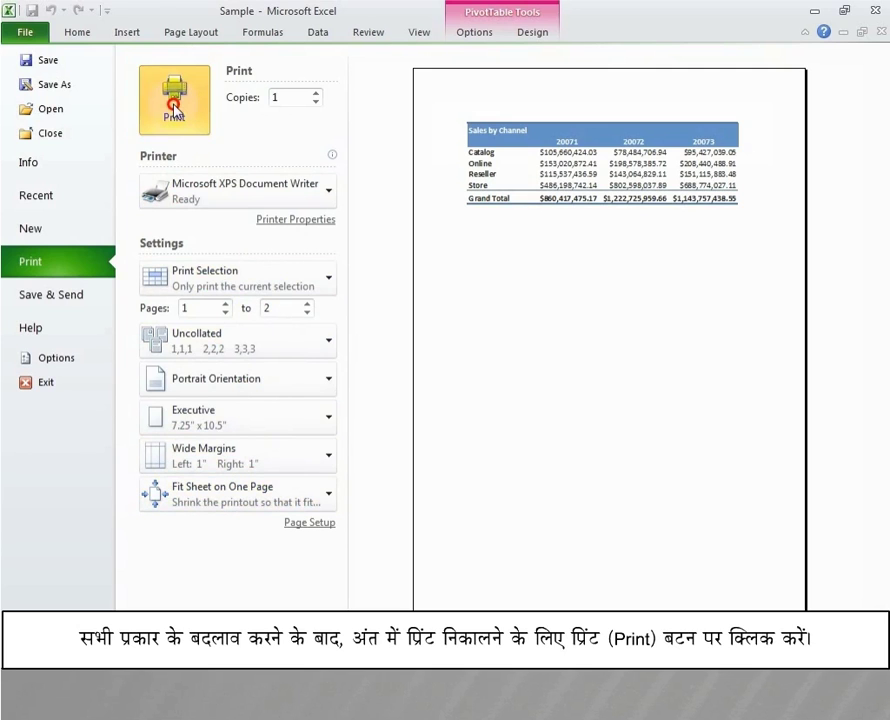